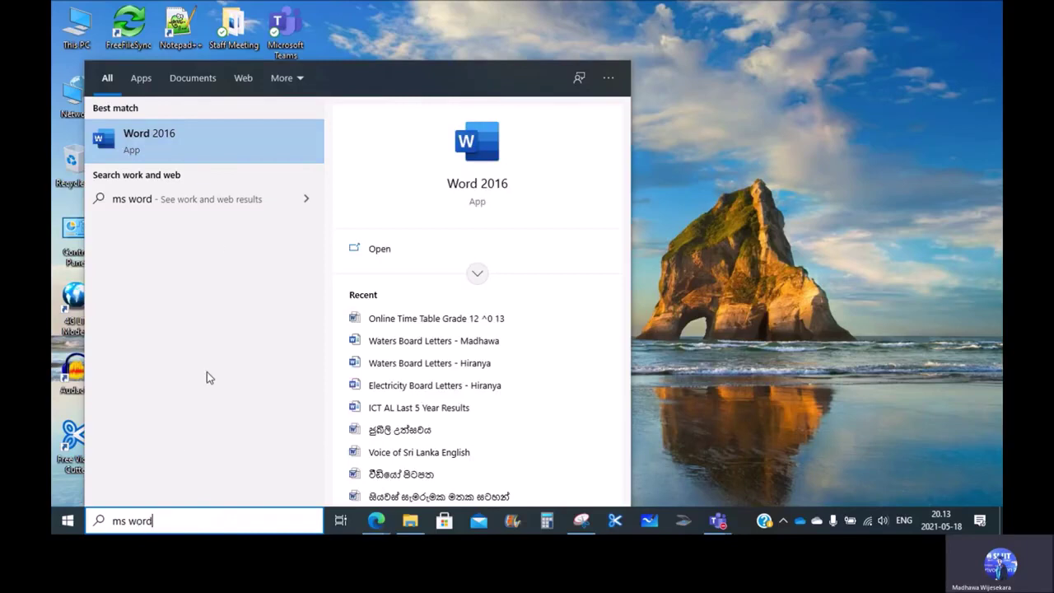
- Launch Word 2016 and create a new blank document, Document1
click(213, 144)
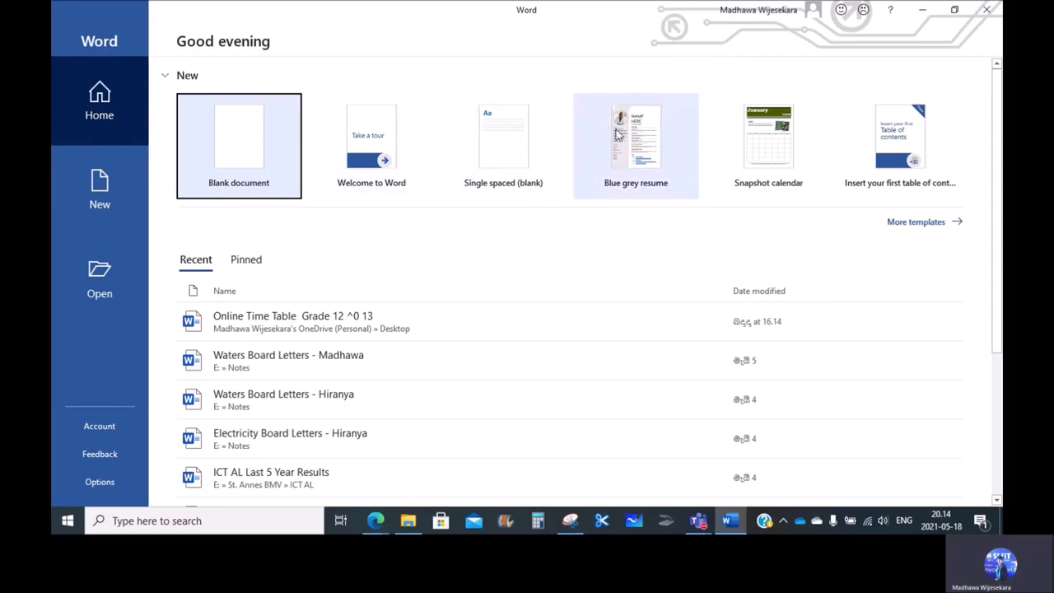
click(241, 149)
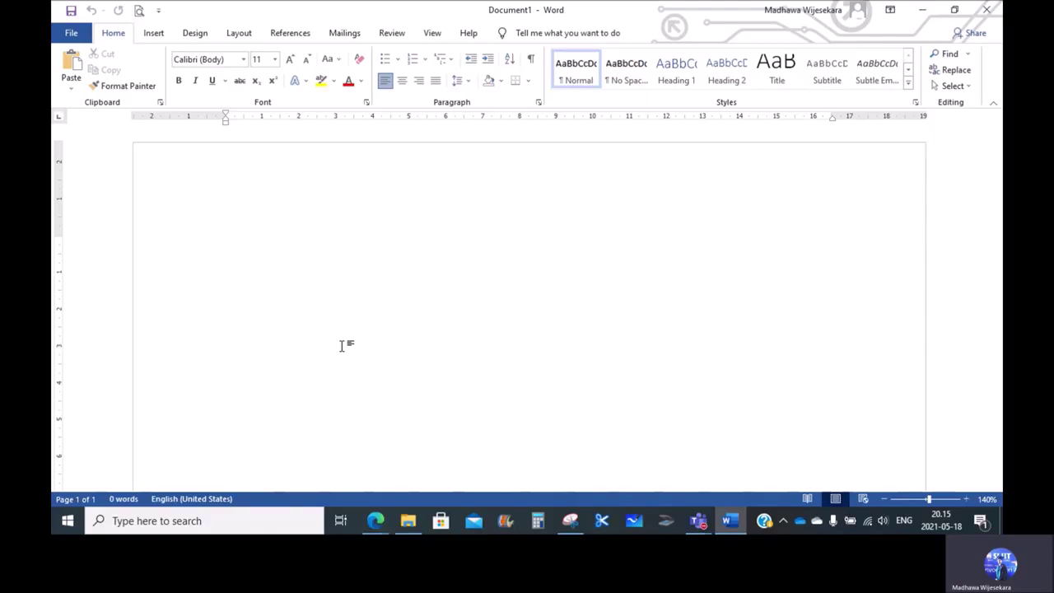
- Set the font size to 18
click(276, 61)
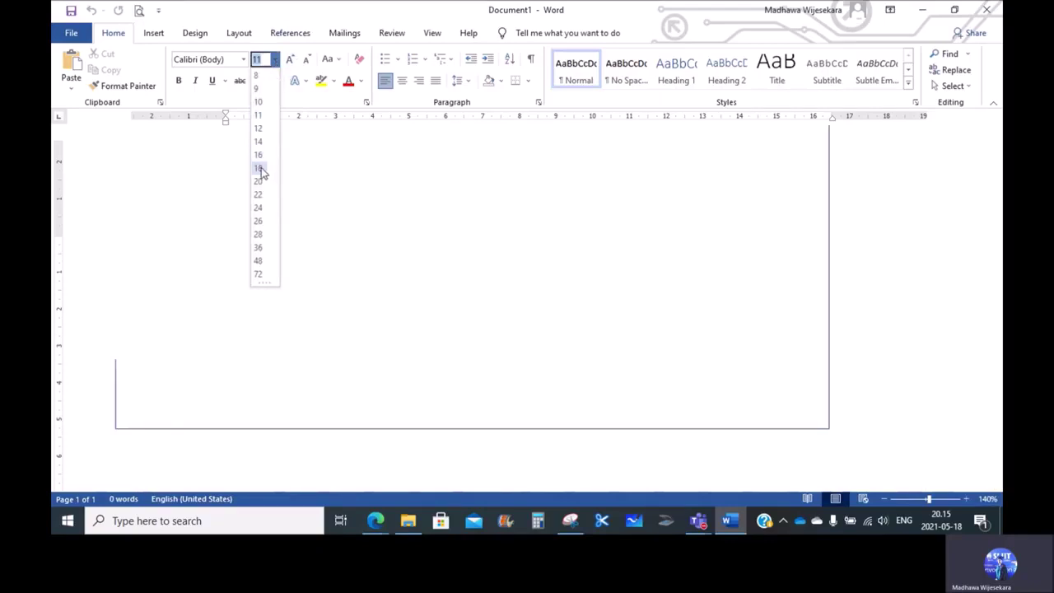
key(Escape)
text(18)
key(Return)
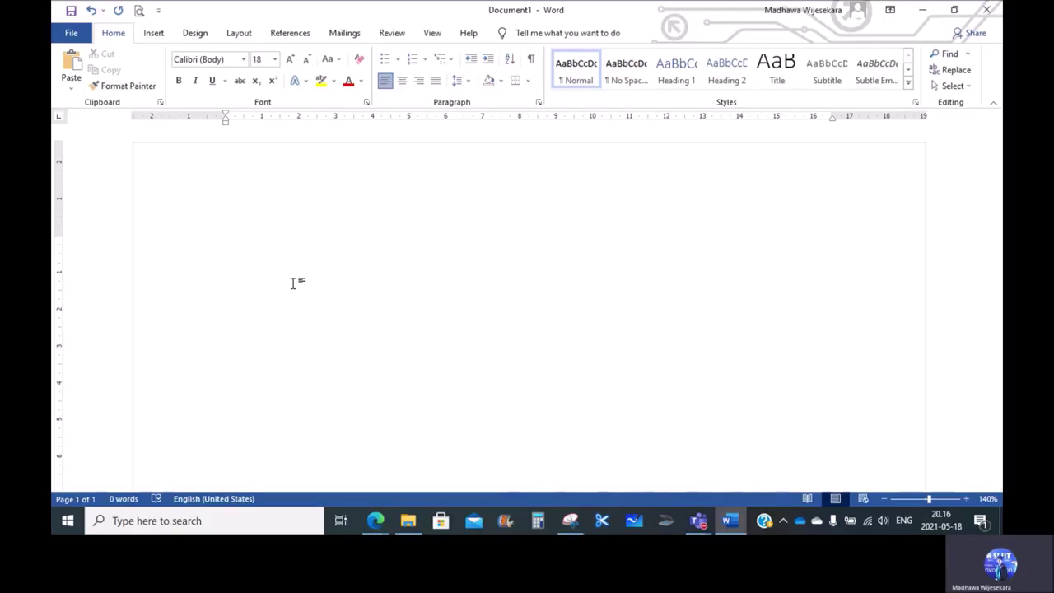
- Type 'grade six', step through it letter by letter, then start a new line
text(grade six)
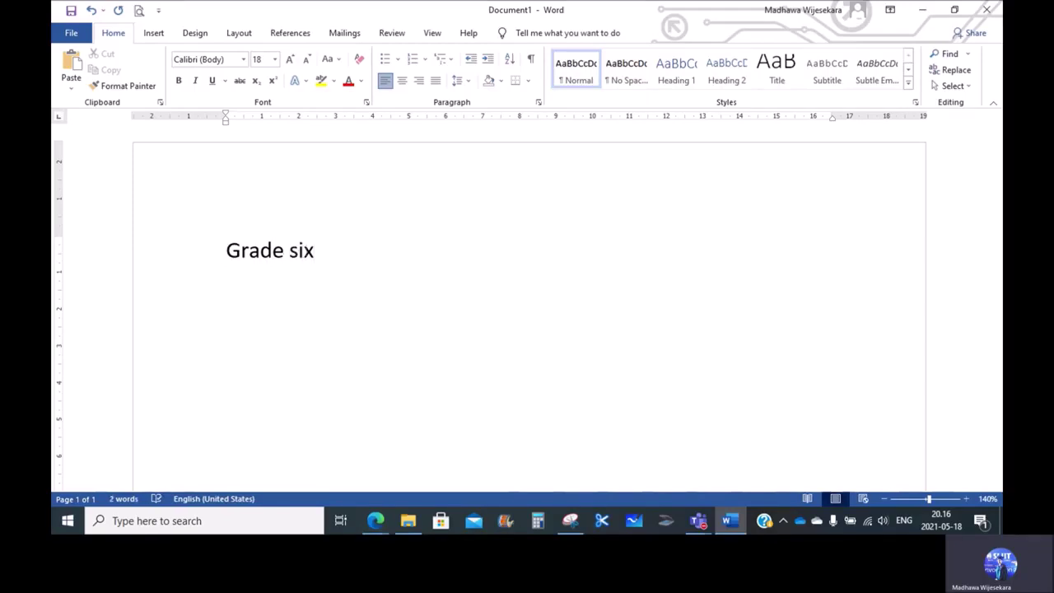
click(227, 251)
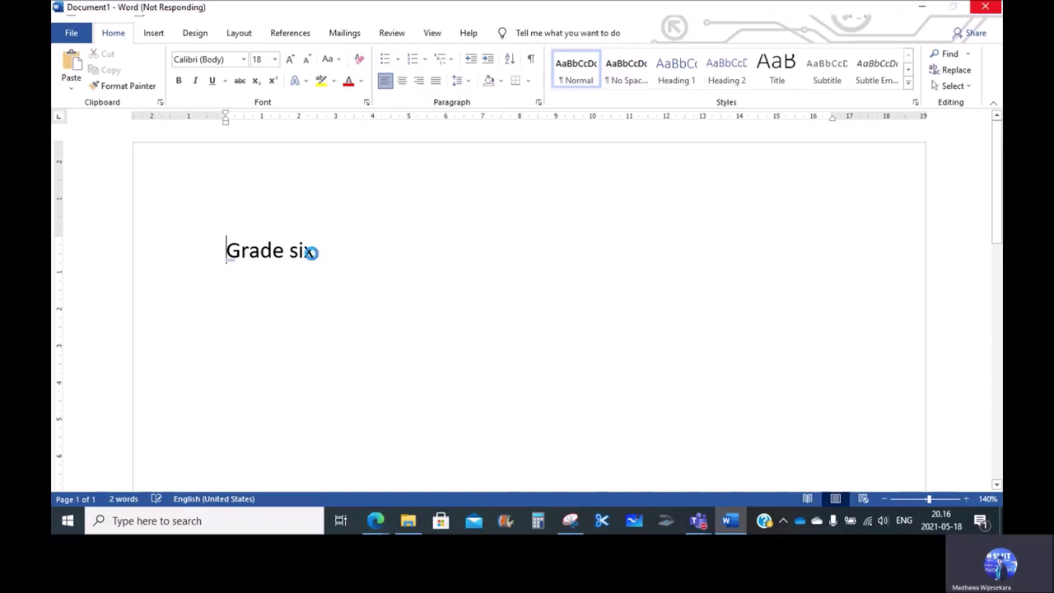
key(Right)
key(Right)
key(Right)
key(Right)
key(Right)
key(Right)
key(Right)
key(Right)
key(Right)
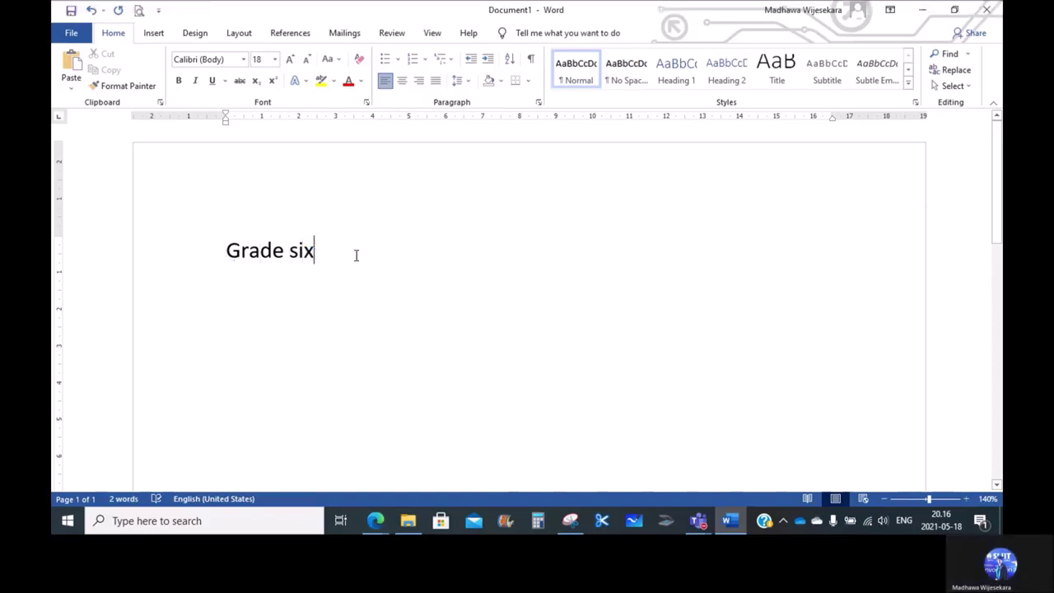
key(Return)
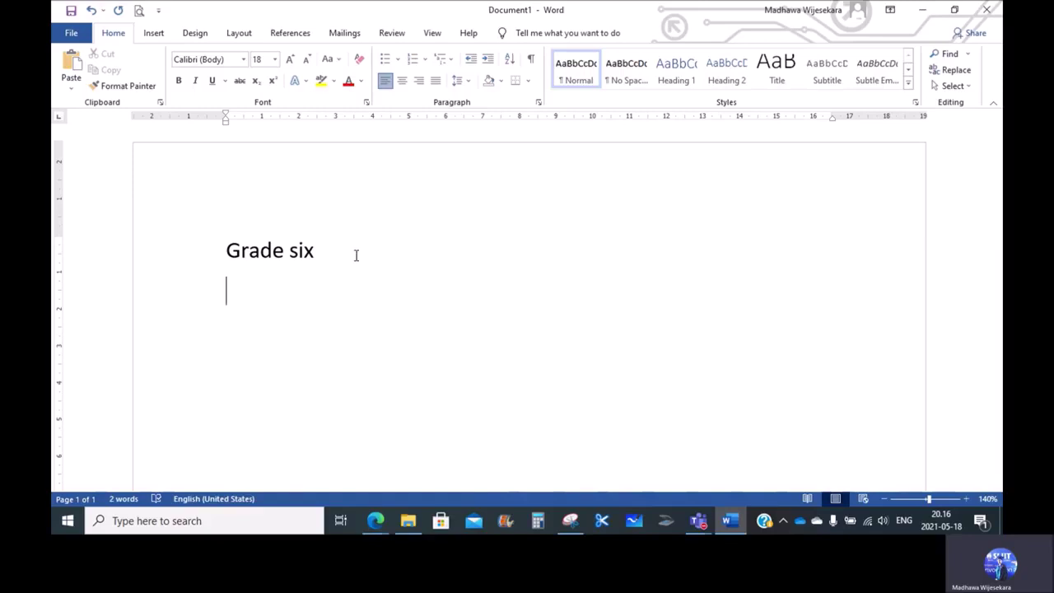
- Type 'GRADE SIX grade six - Caps Lock' on line two and start a new line
text(GRADE SIX)
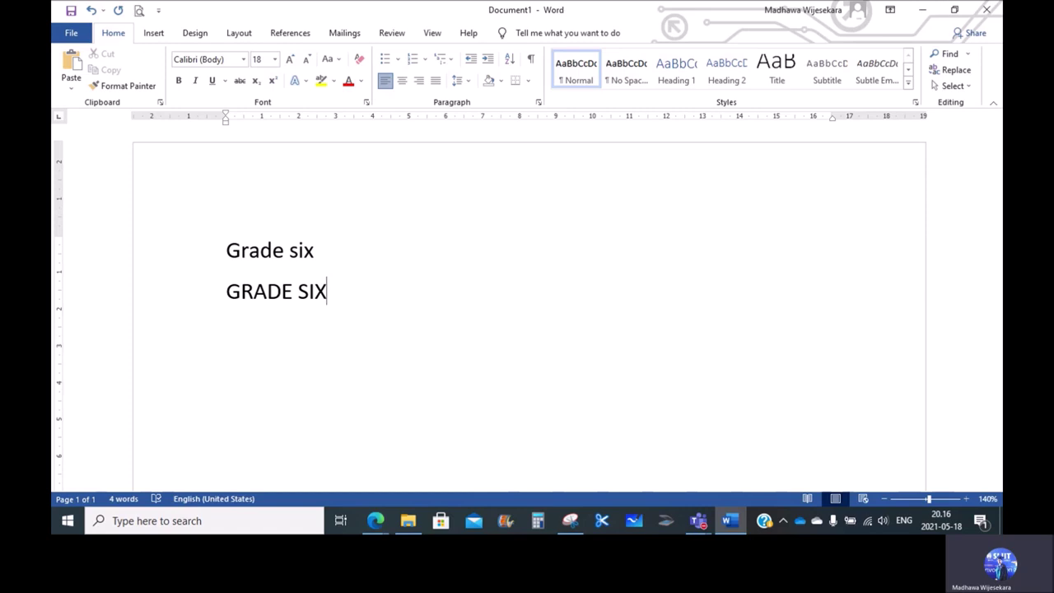
text(grade six)
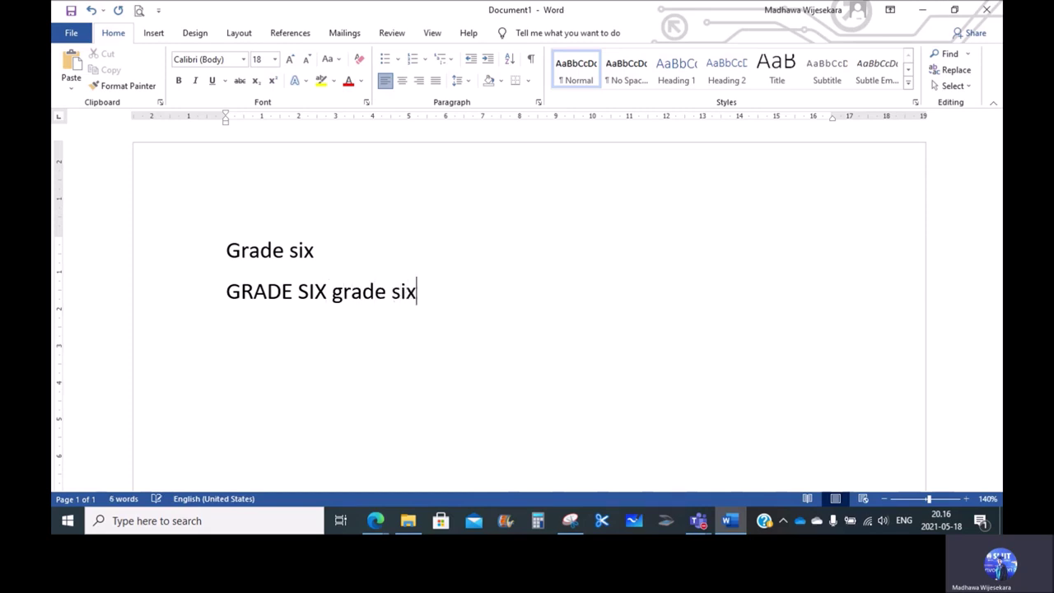
key(Return)
click(547, 301)
text(- Caps L)
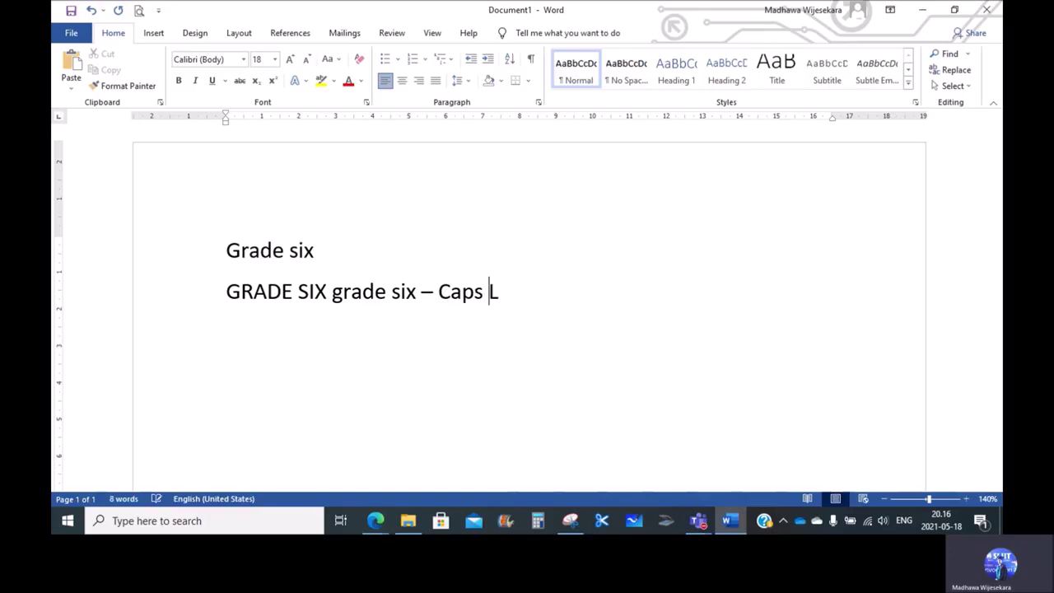
text(ock)
key(Return)
- Type 'Shift - GRADE SIX grade six' on line three, then select all three lines
text(Shift -)
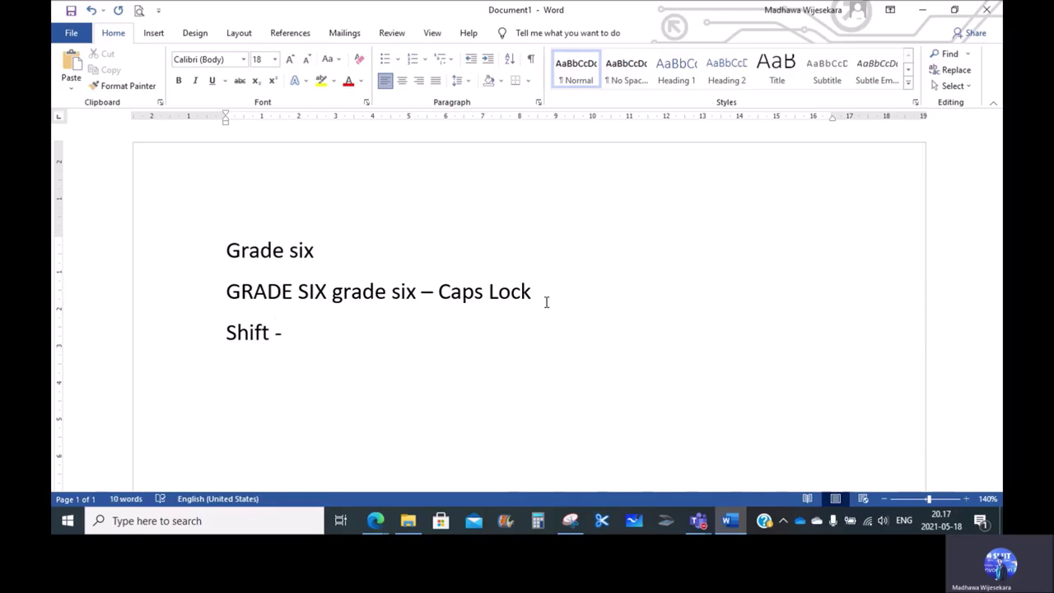
text(GRAD)
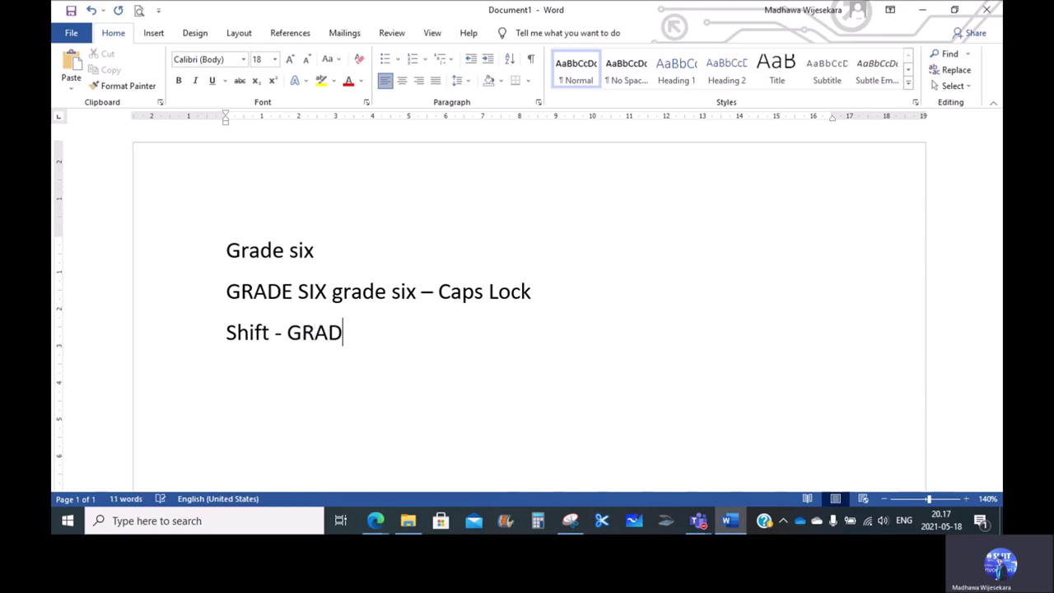
text(E SIX)
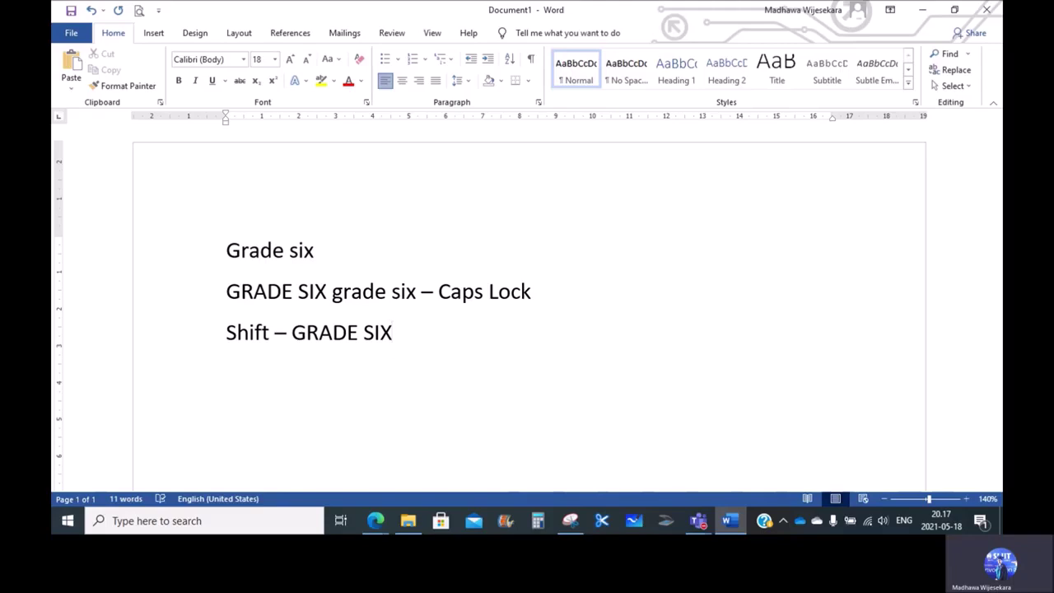
text( grade six)
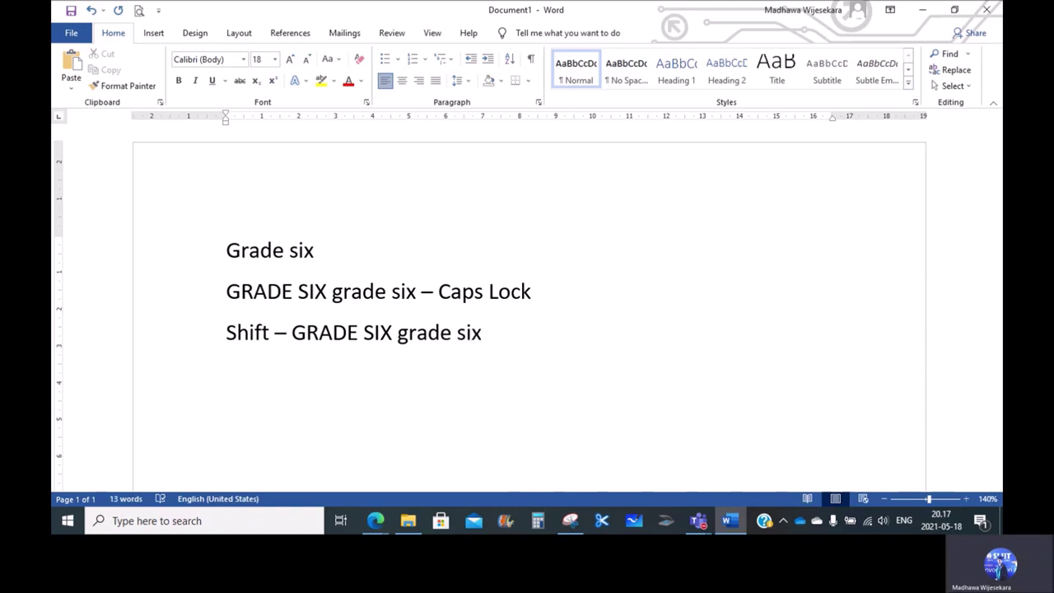
drag(523, 338, 226, 250)
- Delete the selected lines and type 1 on the empty first line
key(Delete)
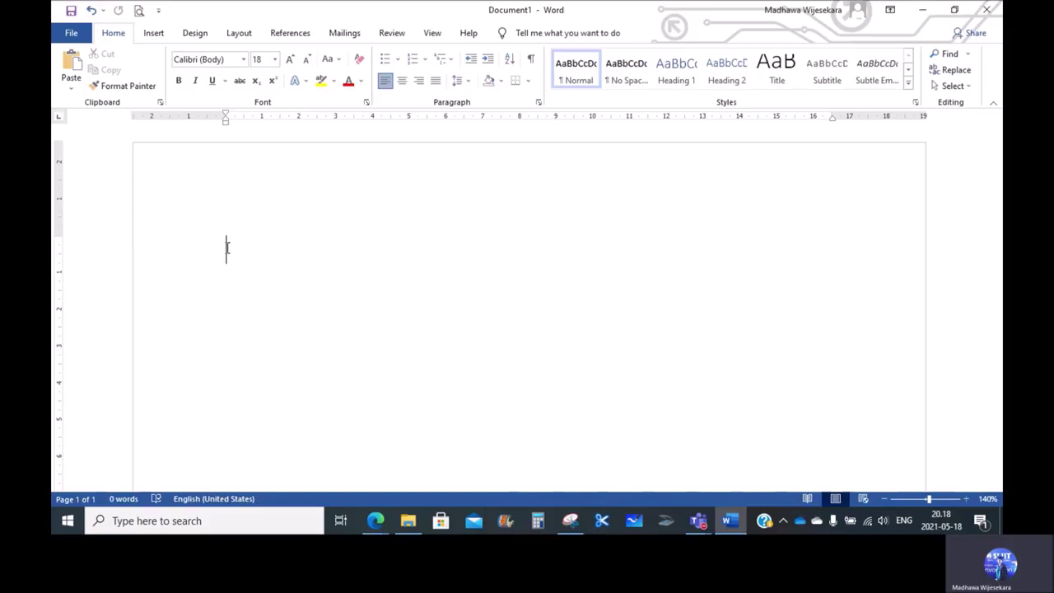
text(1)
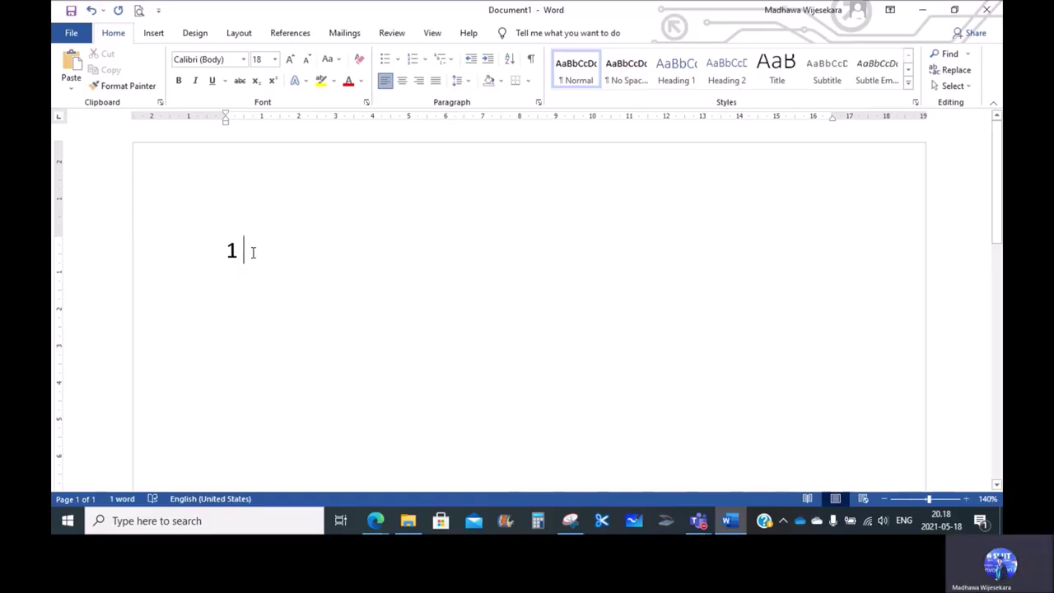
text(2 3 4 5)
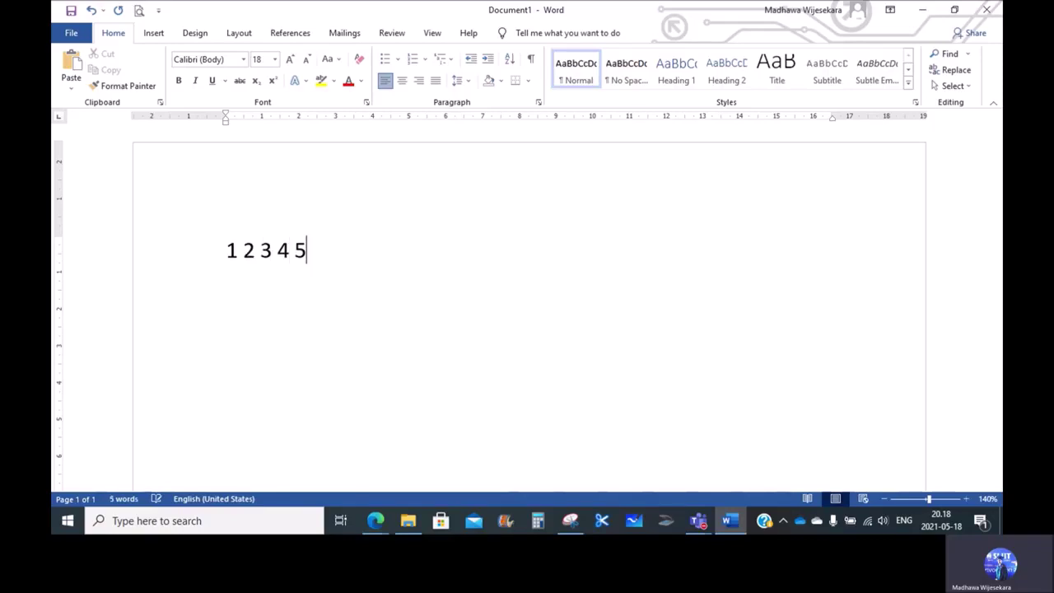
text( 6 7 8 9 10)
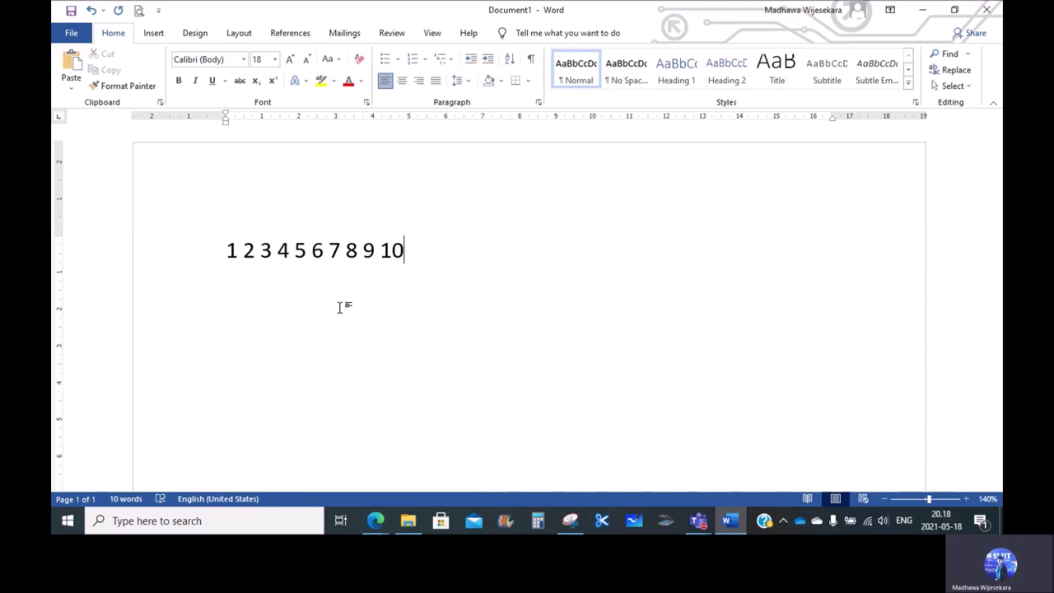
key(Return)
- Type COMPUTER and computer on separate lines, letting AutoCorrect capitalise the second
text(COM)
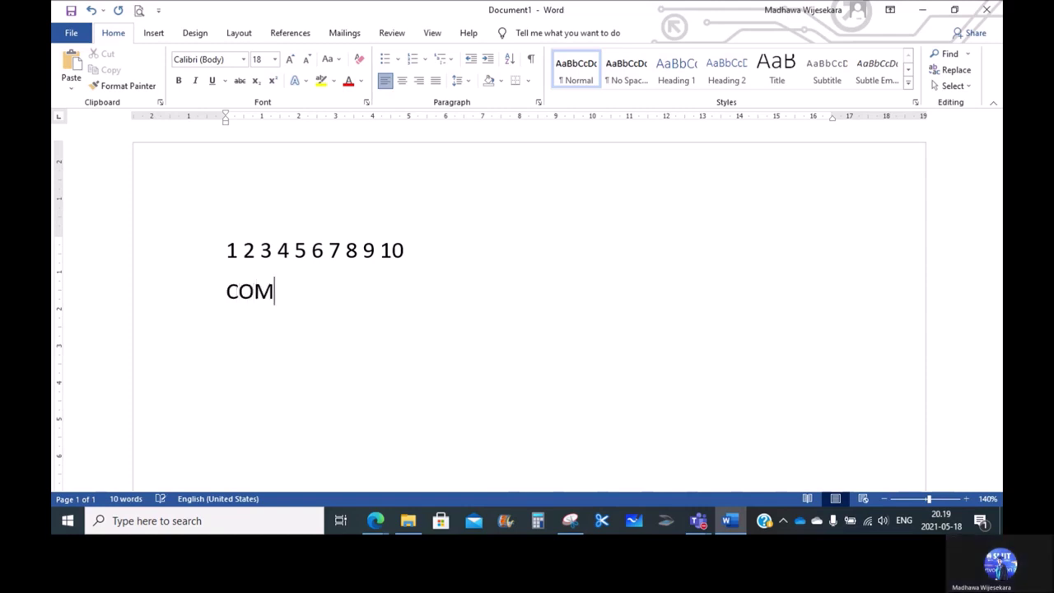
text(PUTER)
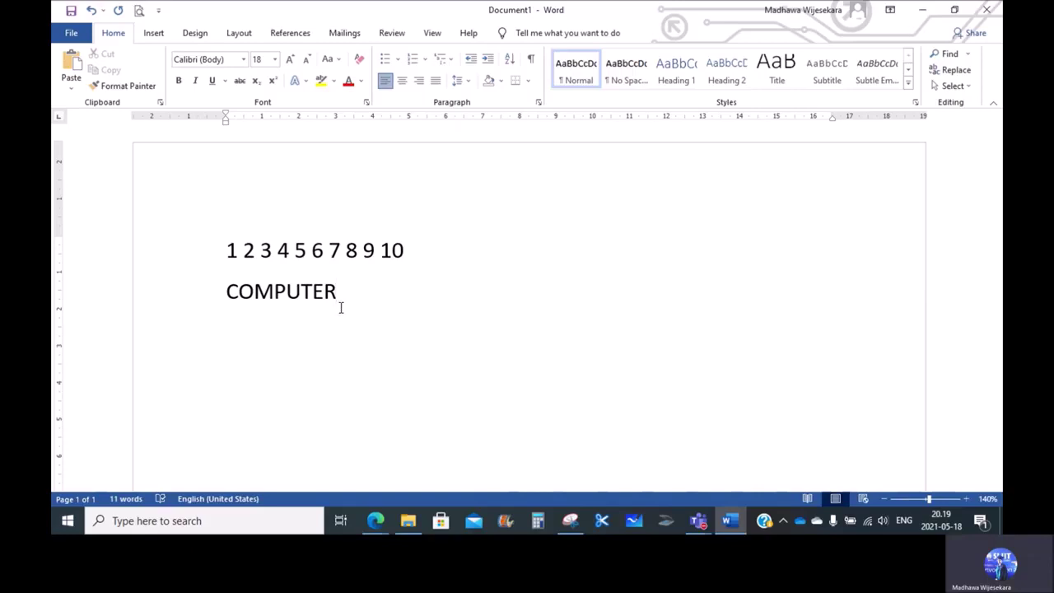
key(Return)
text(computer)
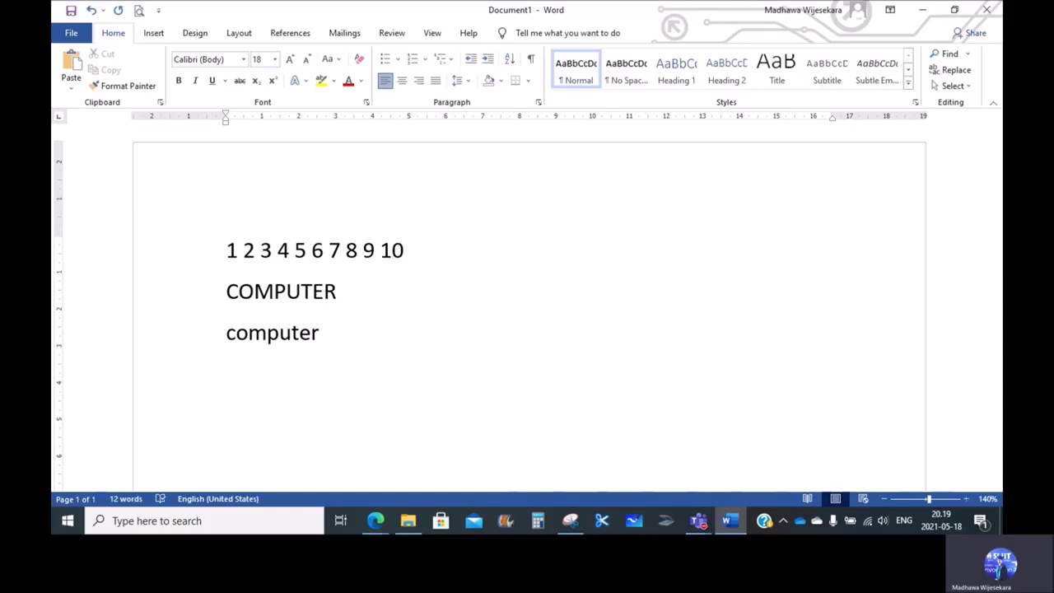
key(Return)
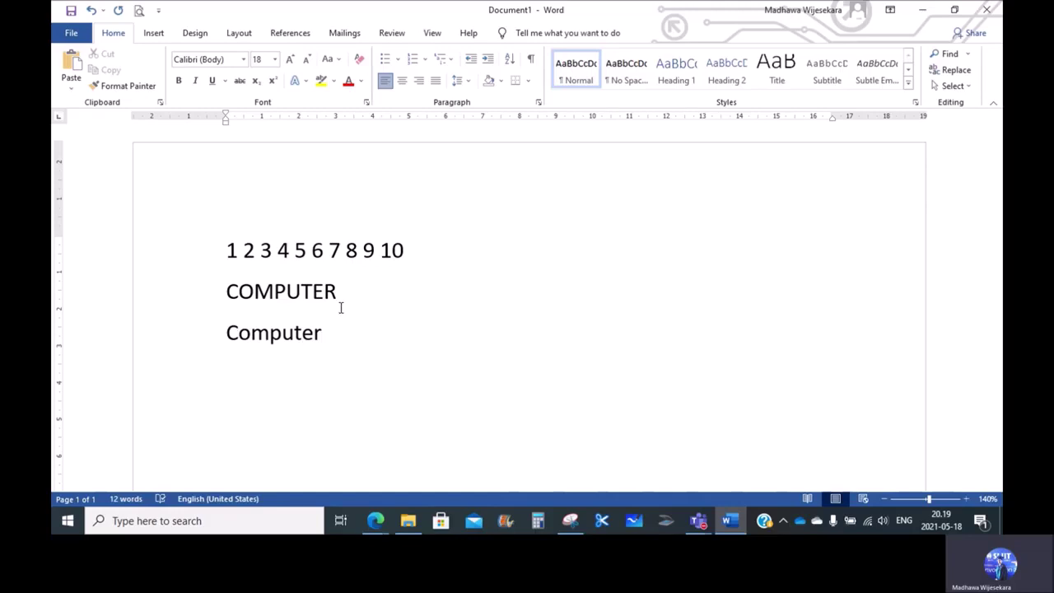
- Type 'Computer' on the next line, correcting the misspelling, and start a new line
text(C)
text(omputr)
key(BackSpace)
text(er)
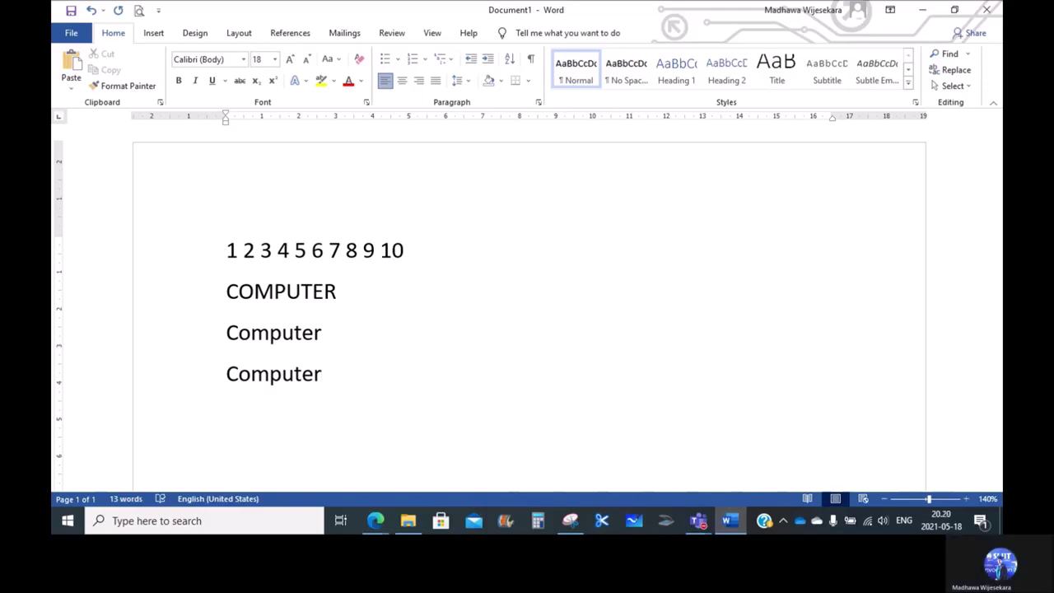
key(Return)
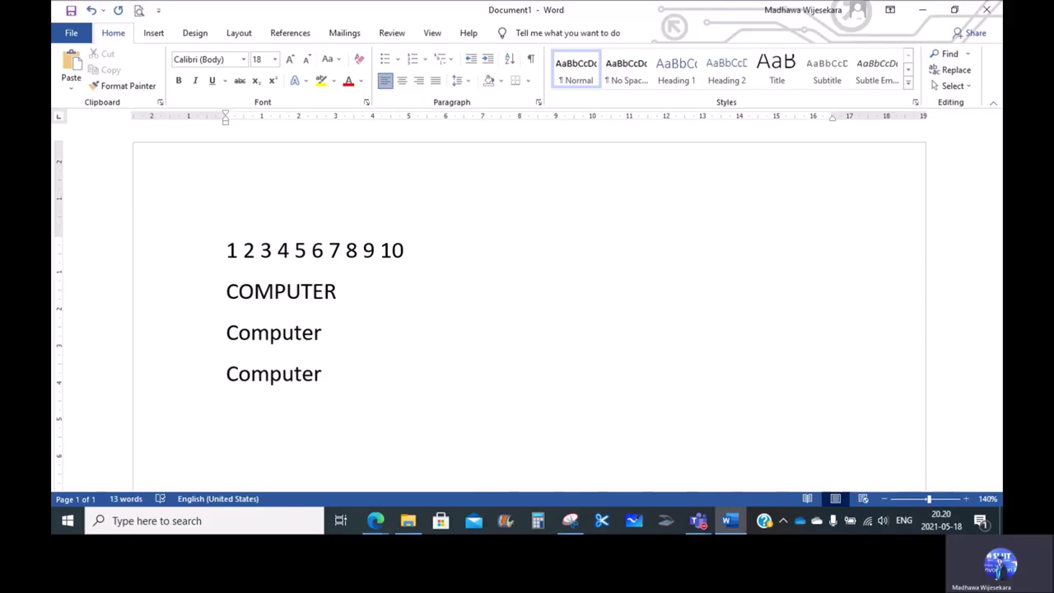
text(!@#$%^&)
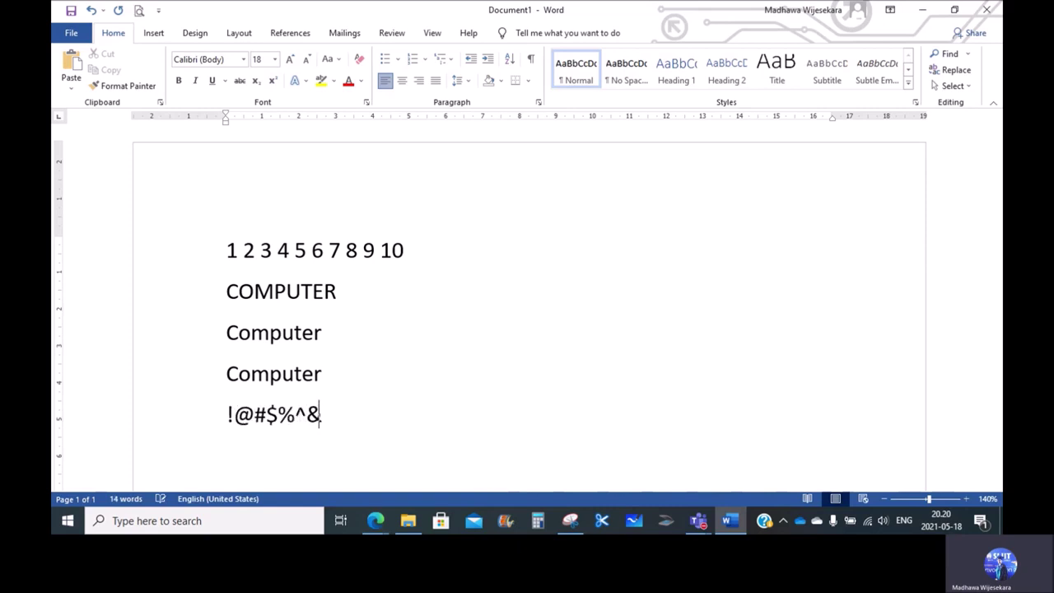
text(*()_+)
key(Return)
text(12345)
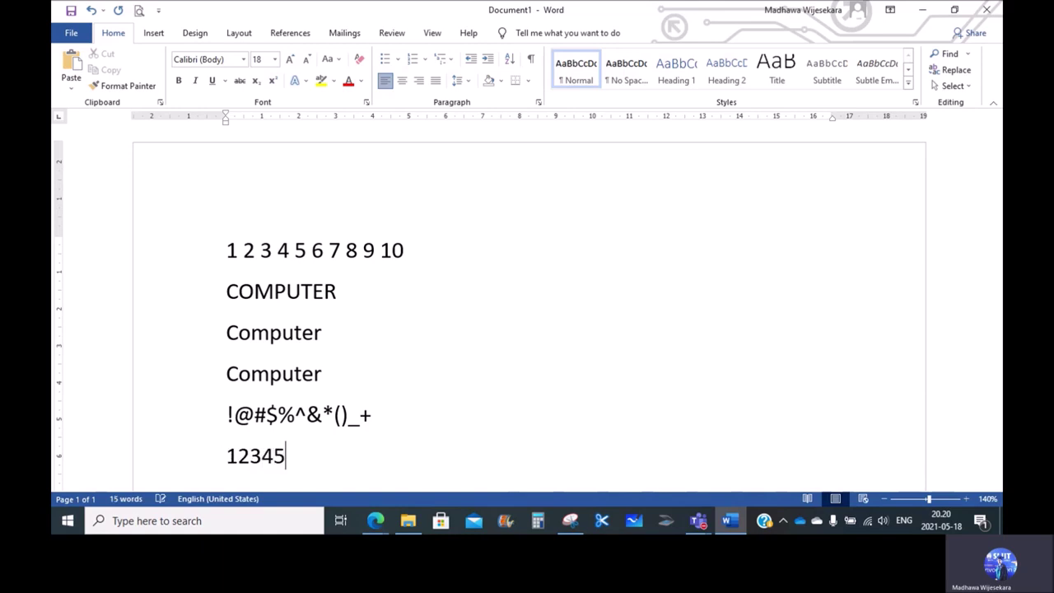
text(67890-=)
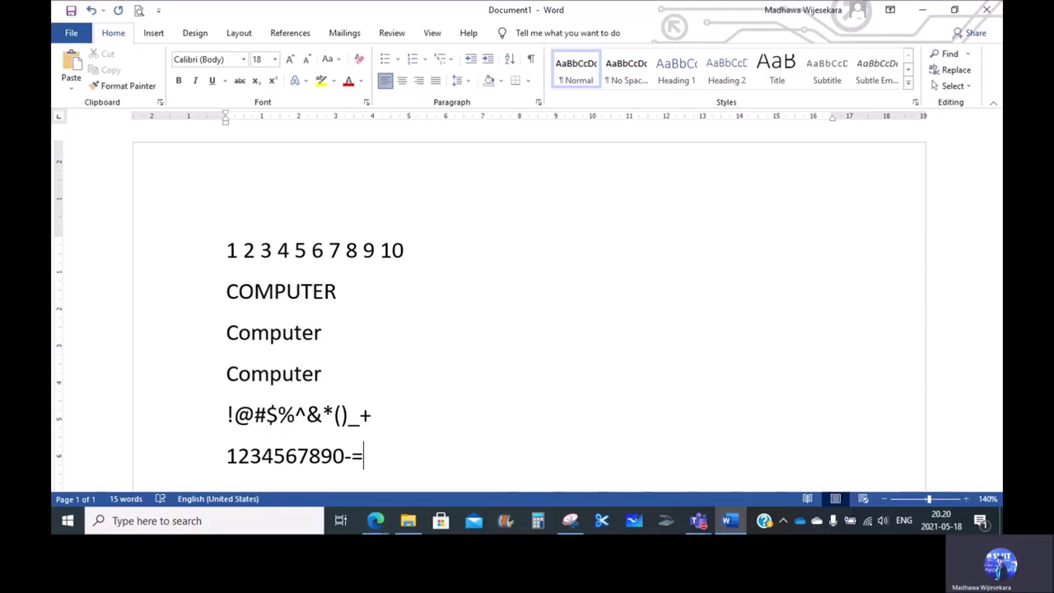
key(Return)
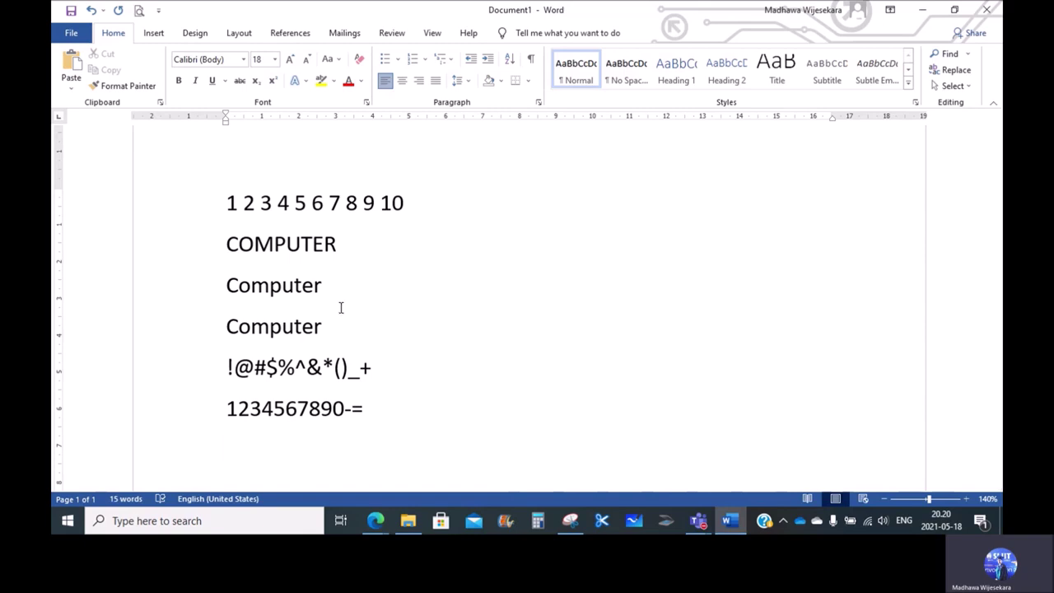
text({}|)
text(:)
text("<>?)
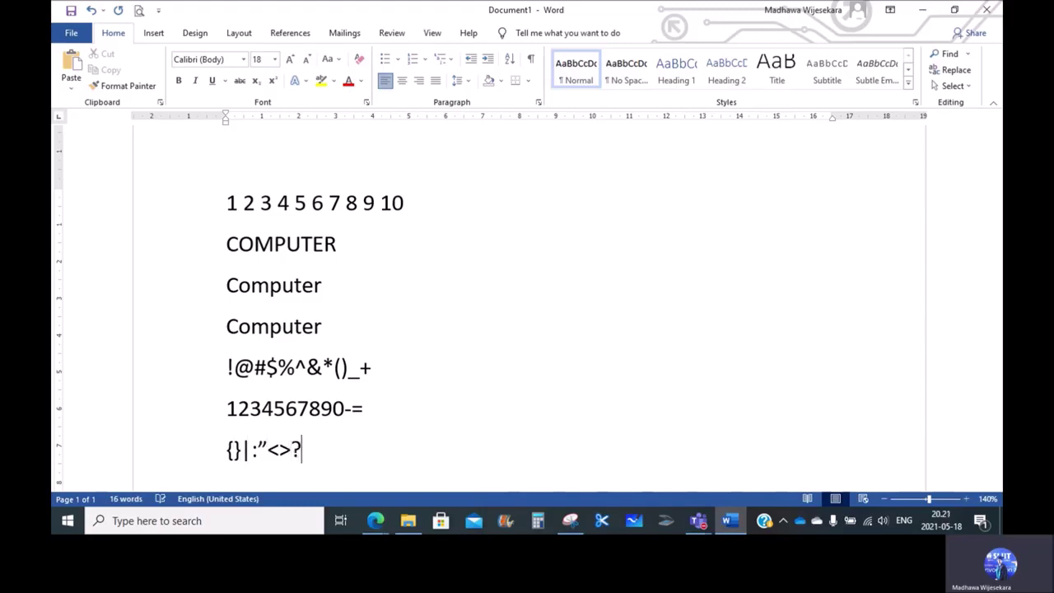
text(~)
key(Return)
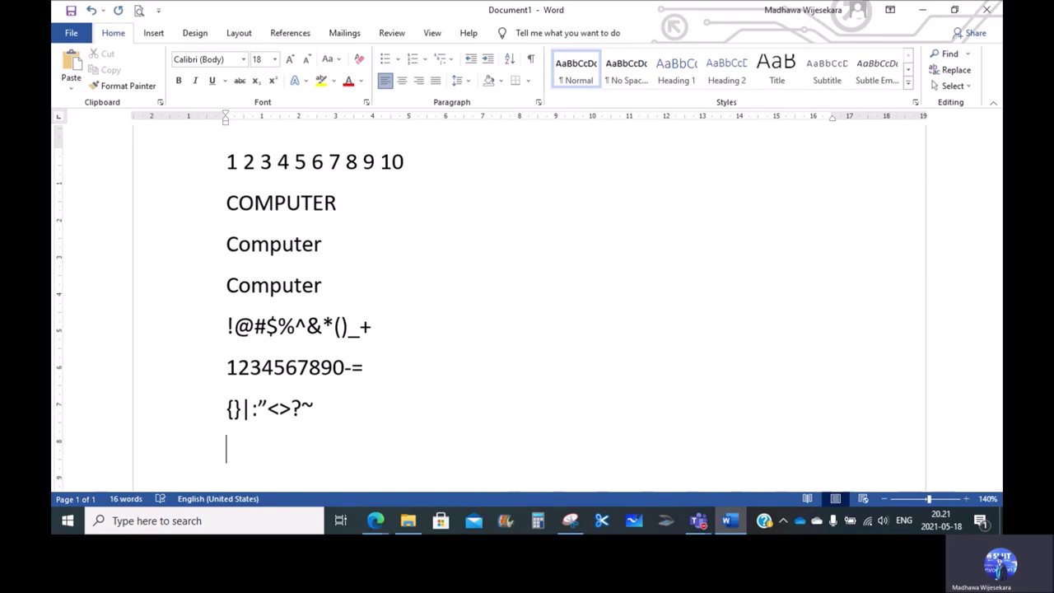
text([])
text(\;)
text(',./)
text(`)
- Via File > Save > Browse, choose the Grade 6 Lessons folder as the save location
click(73, 34)
click(94, 193)
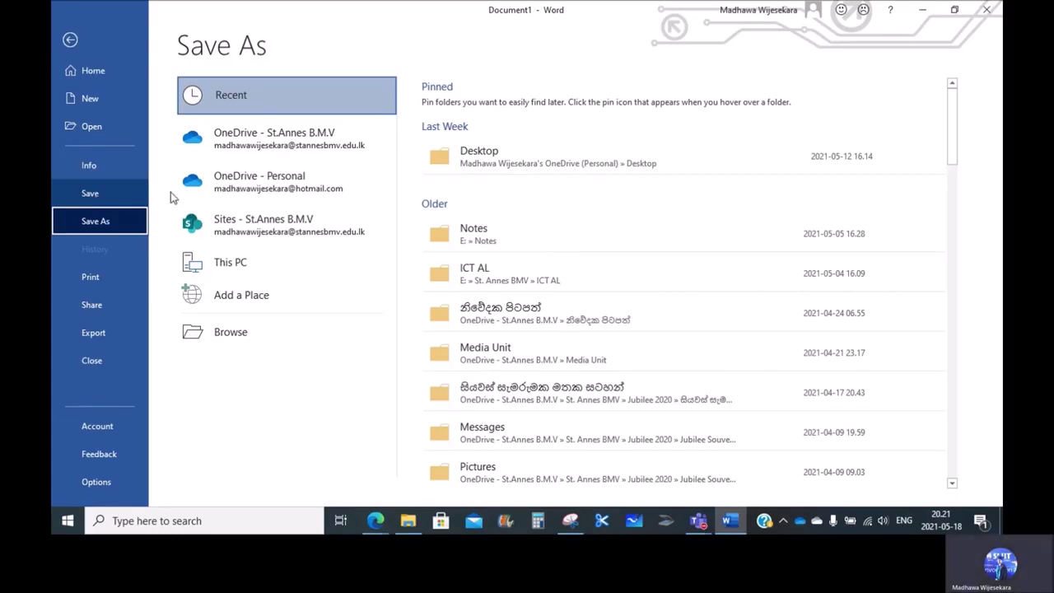
click(239, 332)
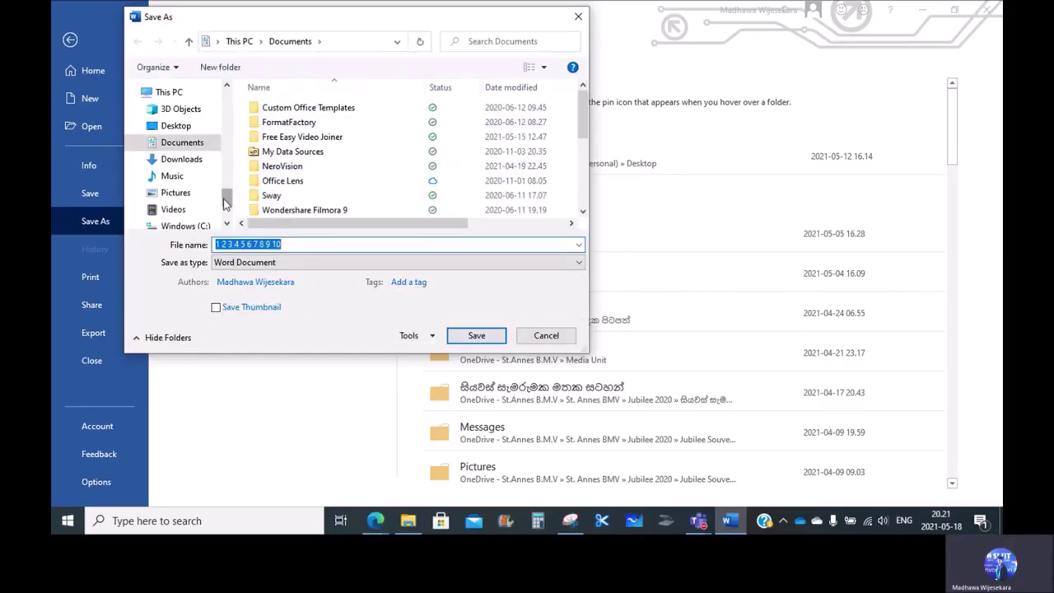
scroll(229, 156, up, 1)
scroll(229, 157, up, 3)
click(194, 154)
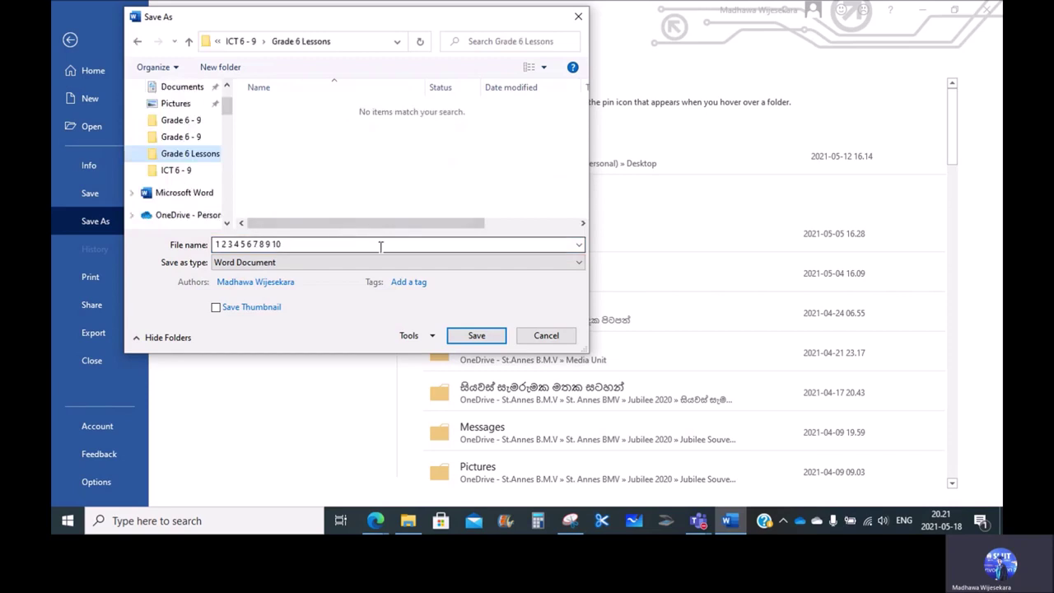
- Replace the suggested file name with 'Numbers' and save
drag(318, 244, 190, 246)
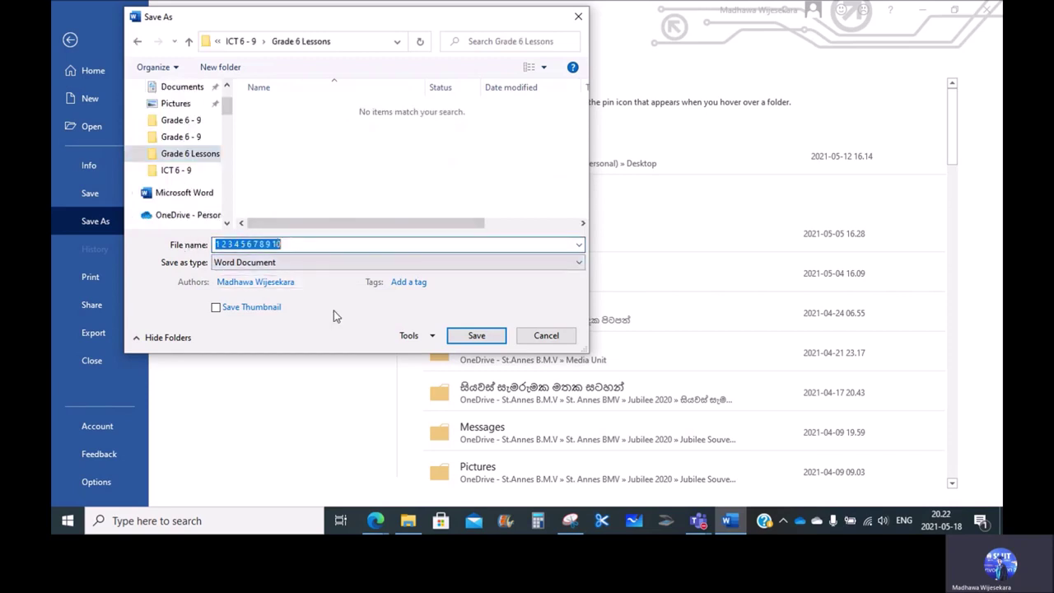
text(Numb)
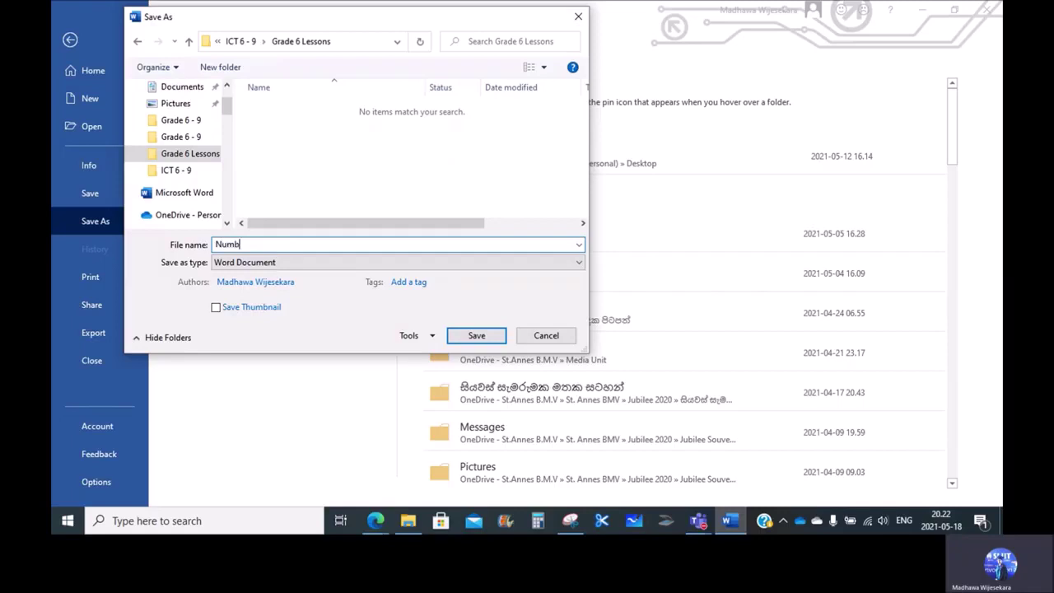
text(ers)
click(453, 341)
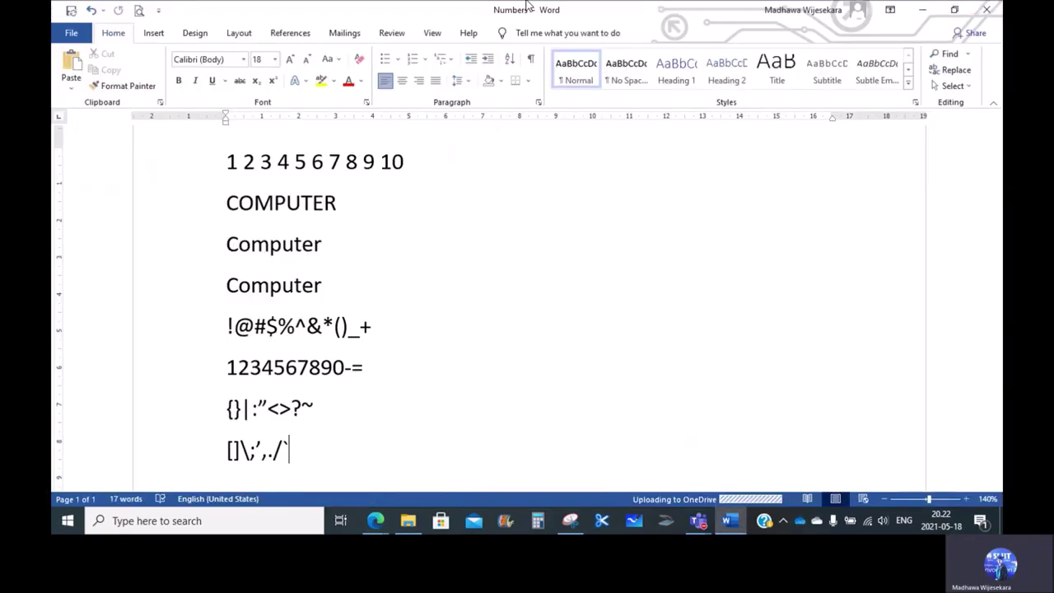
- Close Word, check Numbers in the Grade 6 Lessons folder window, then close that window
click(987, 15)
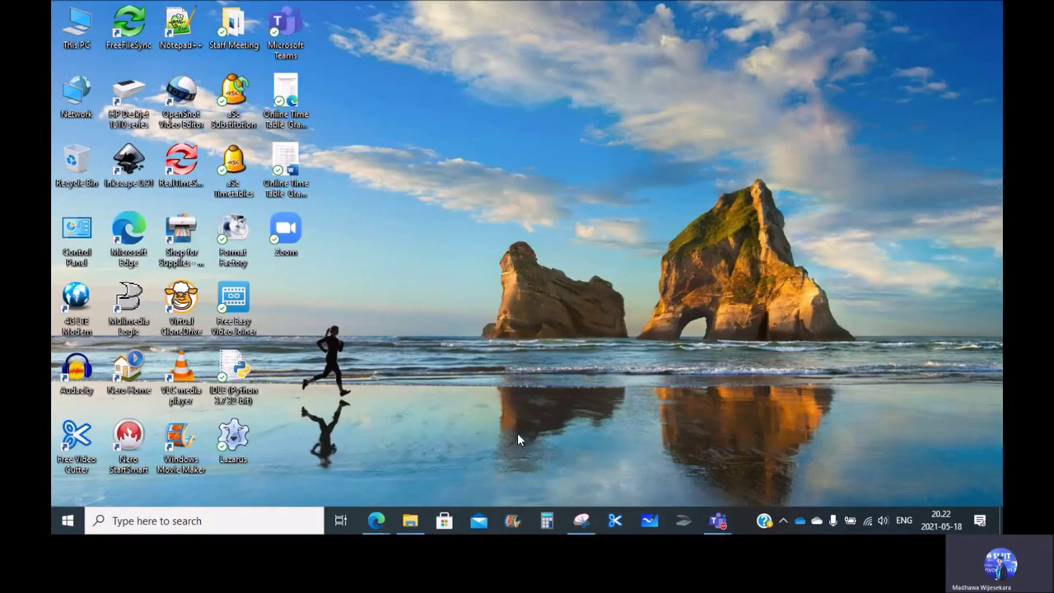
mouse_move(412, 527)
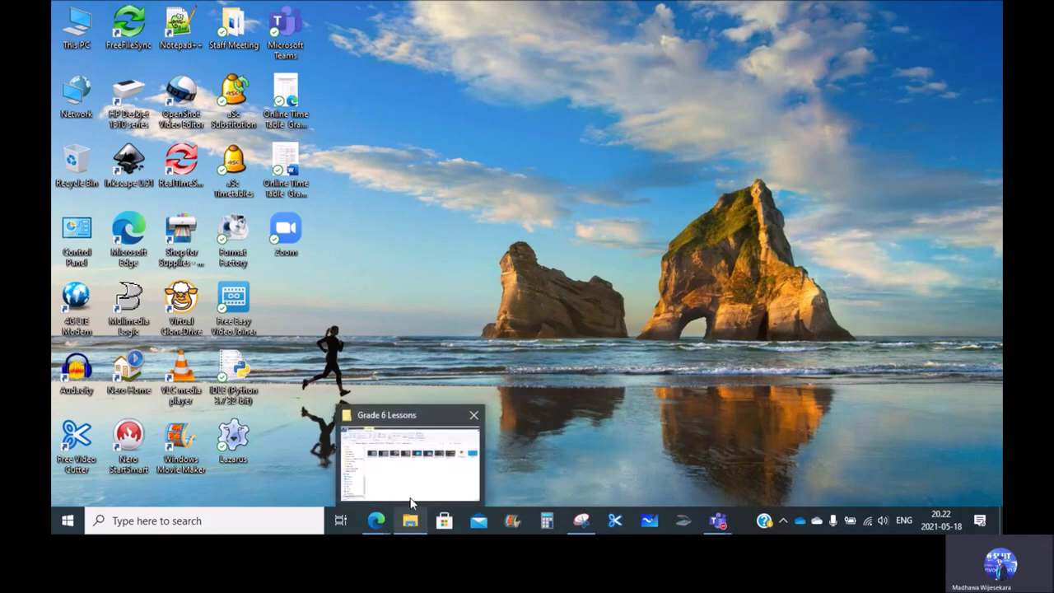
mouse_move(416, 484)
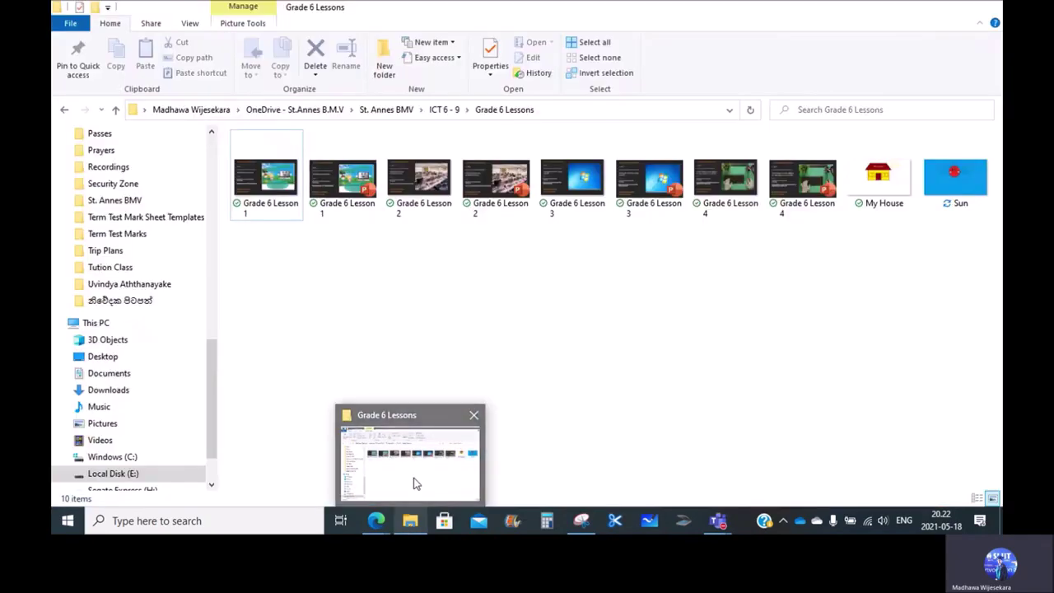
click(415, 484)
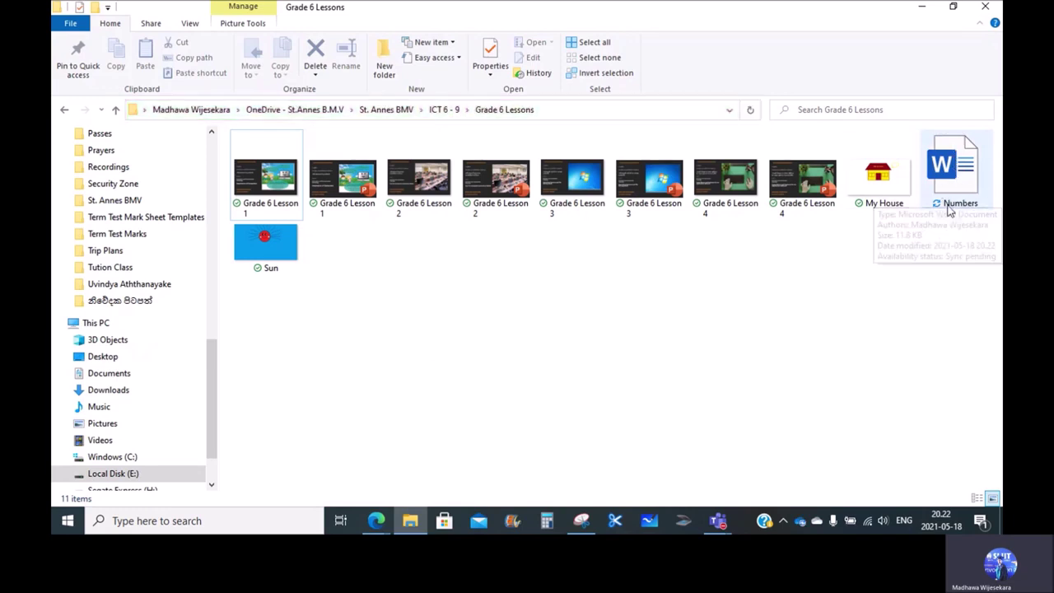
click(988, 10)
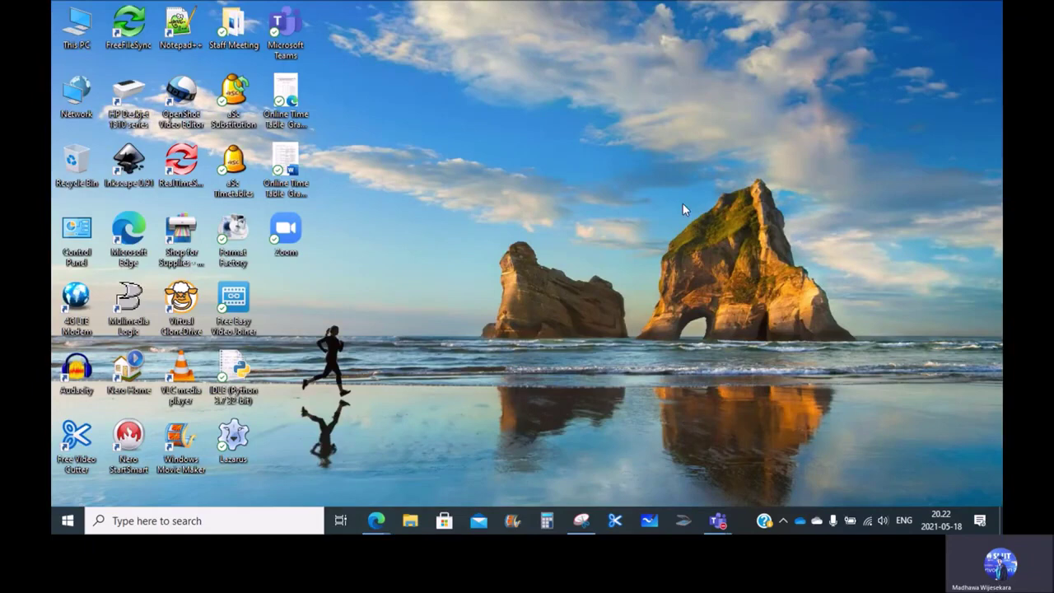